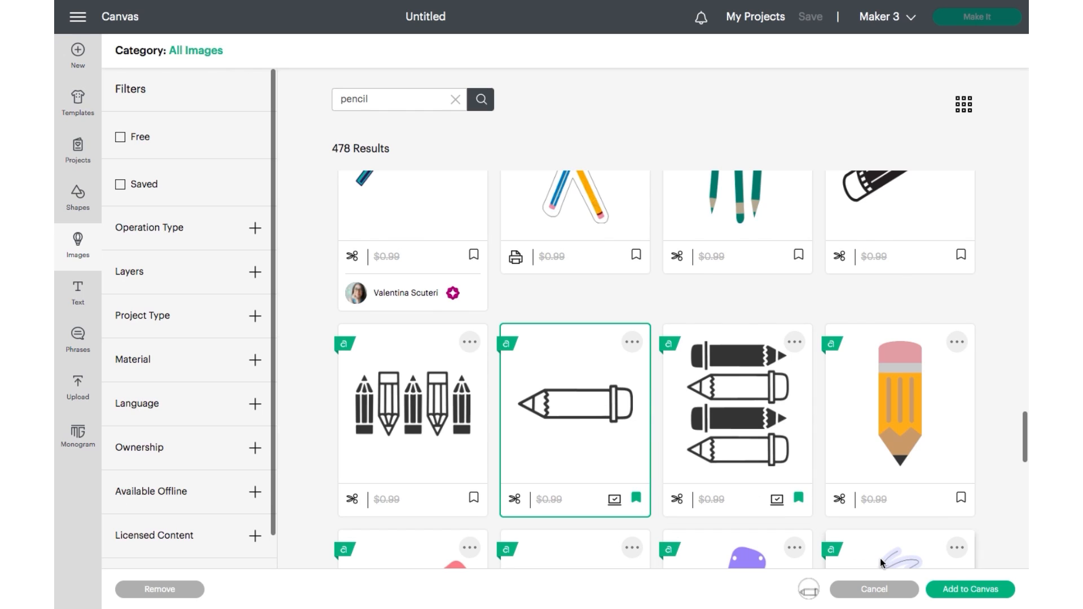
Add the selected pencil image to the canvas and hide all its contours to make a solid silhouette.
left_click(946, 590)
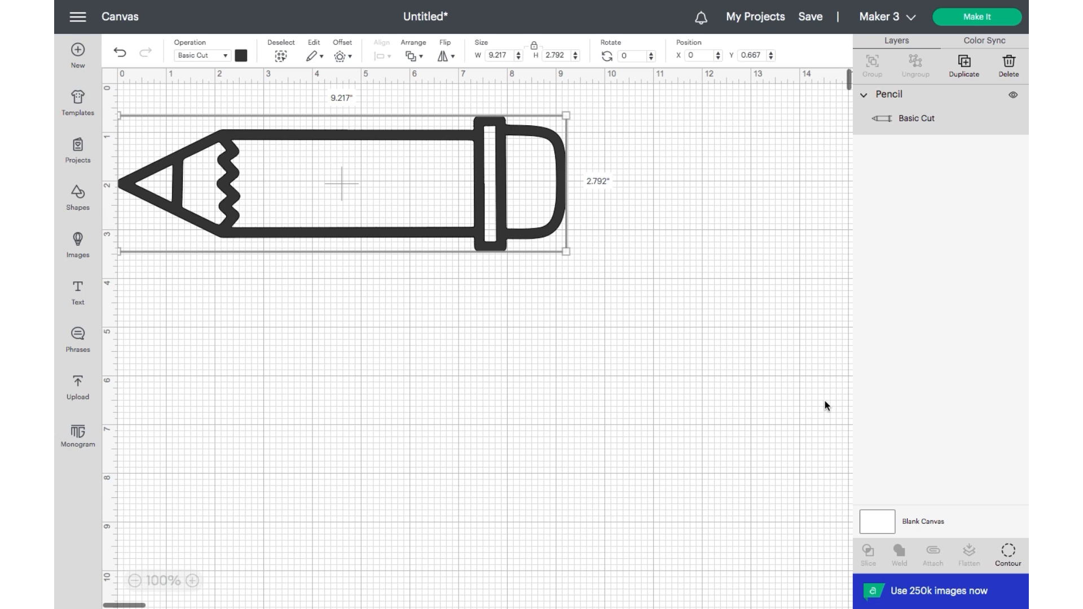
left_click(1008, 553)
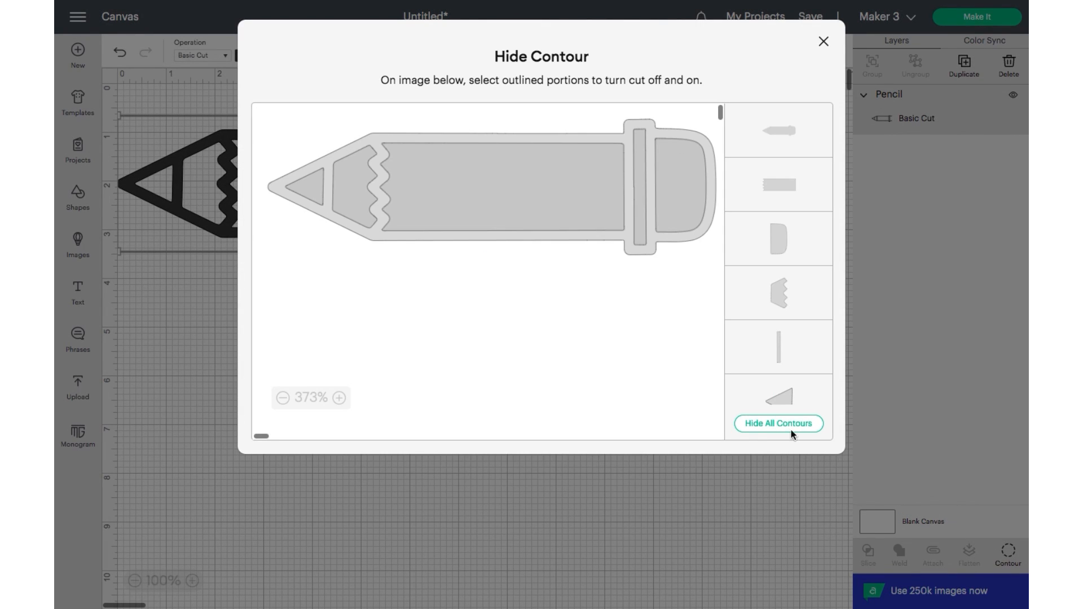
left_click(787, 430)
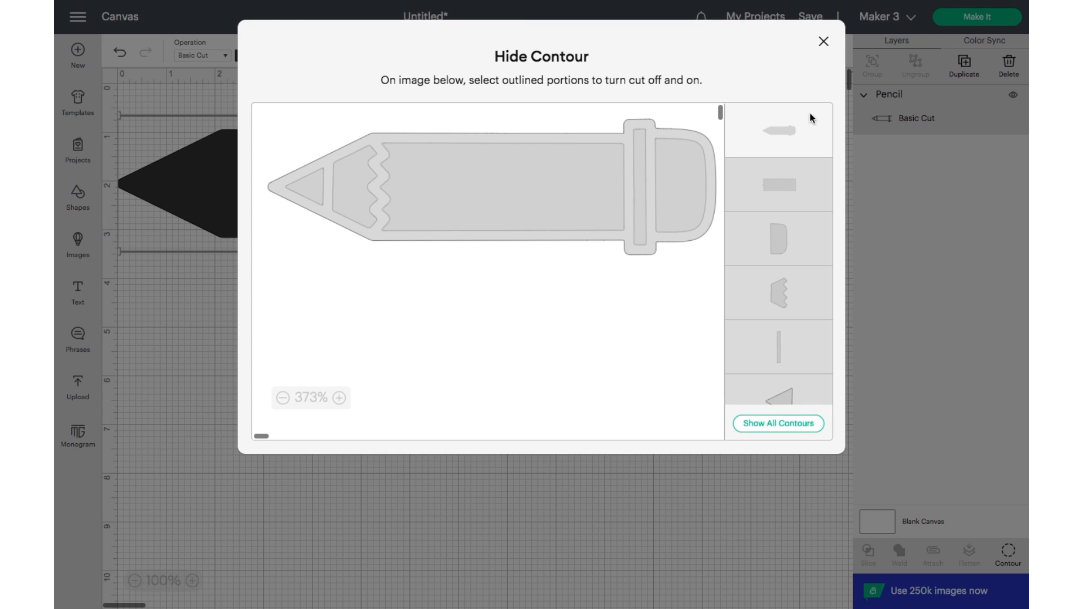
left_click(823, 43)
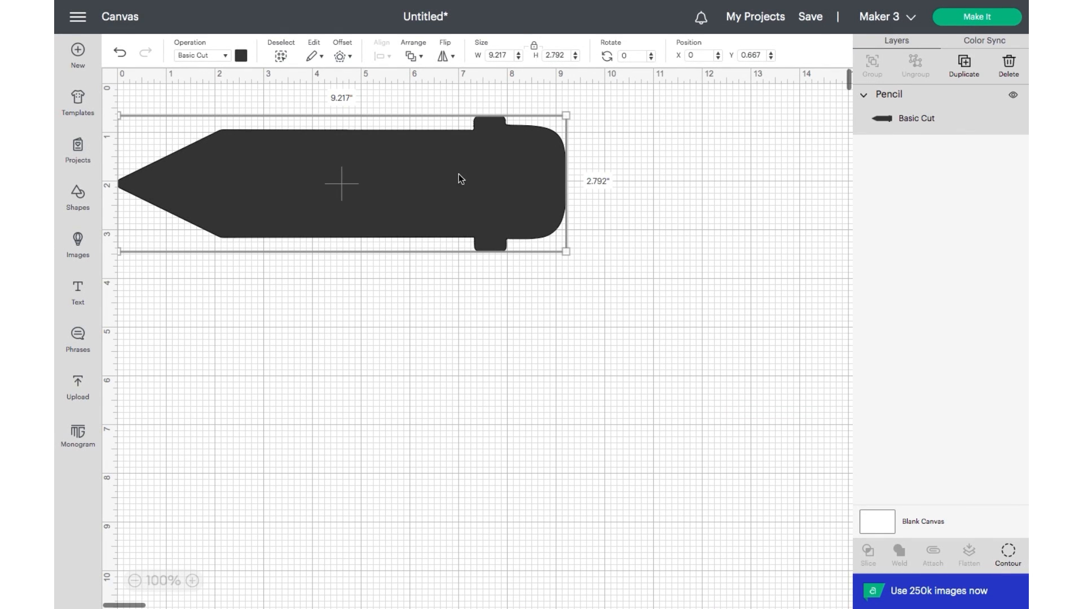
Move the pencil to the top-left corner and add a duplicate rotated 180° directly beneath it.
left_click_drag(452, 164, 433, 118)
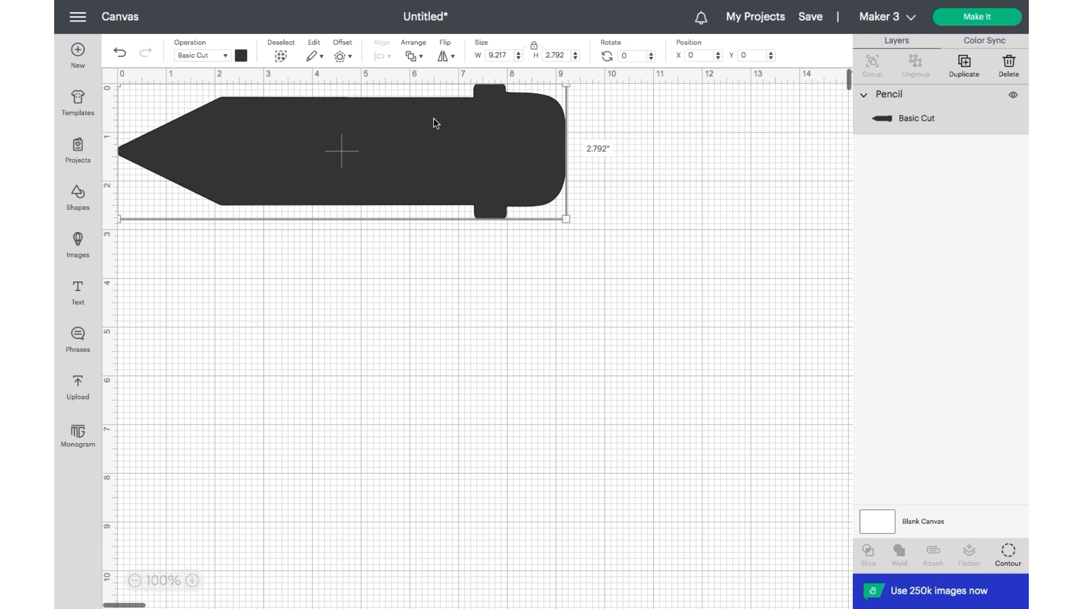
key("ctrl+d")
left_click_drag(407, 168, 368, 282)
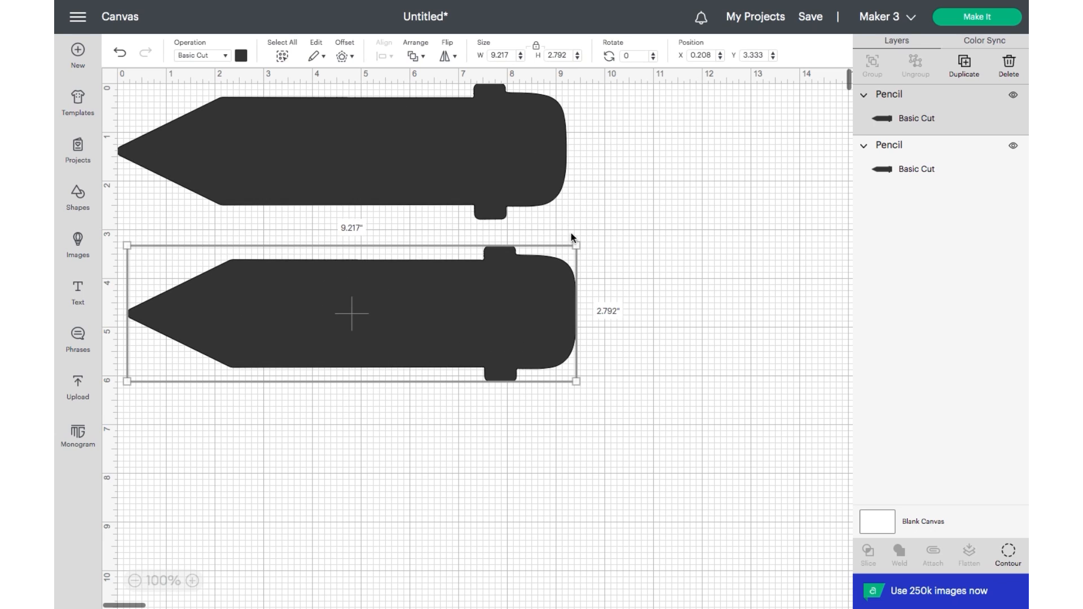
mouse_move(575, 232)
left_mouse_down()
mouse_move(589, 333)
mouse_move(575, 394)
mouse_move(195, 515)
mouse_move(128, 394)
left_mouse_up()
mouse_move(260, 342)
left_mouse_down()
mouse_move(319, 346)
mouse_move(293, 312)
left_mouse_up()
Duplicate the pair of pencils and place the copy below to make four stacked pencils.
mouse_move(512, 399)
left_mouse_down()
mouse_move(392, 172)
mouse_move(268, 344)
left_mouse_up()
key("ctrl+d")
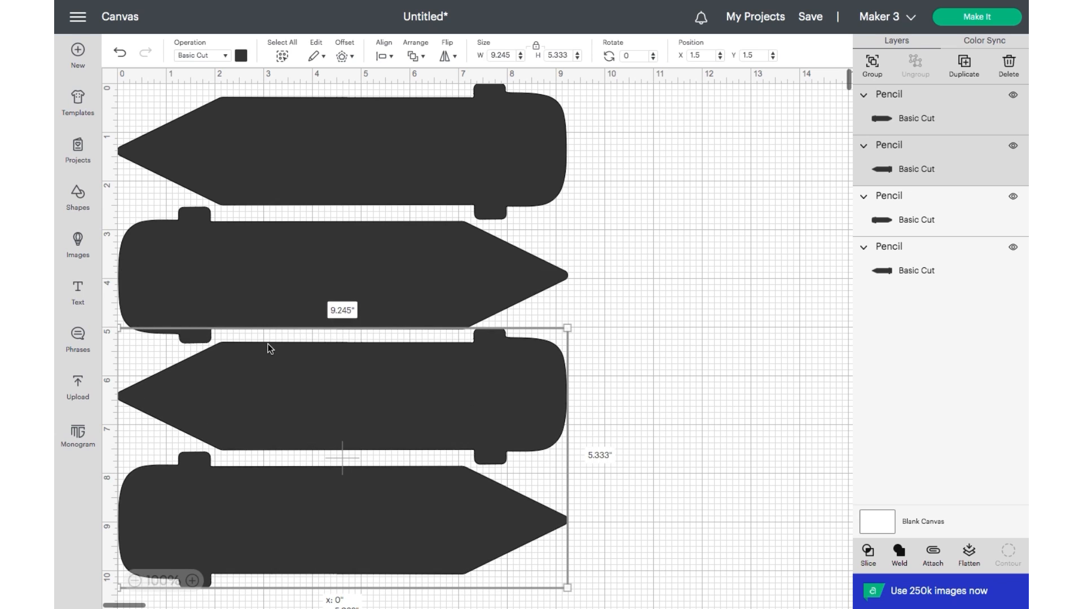
left_click(610, 427)
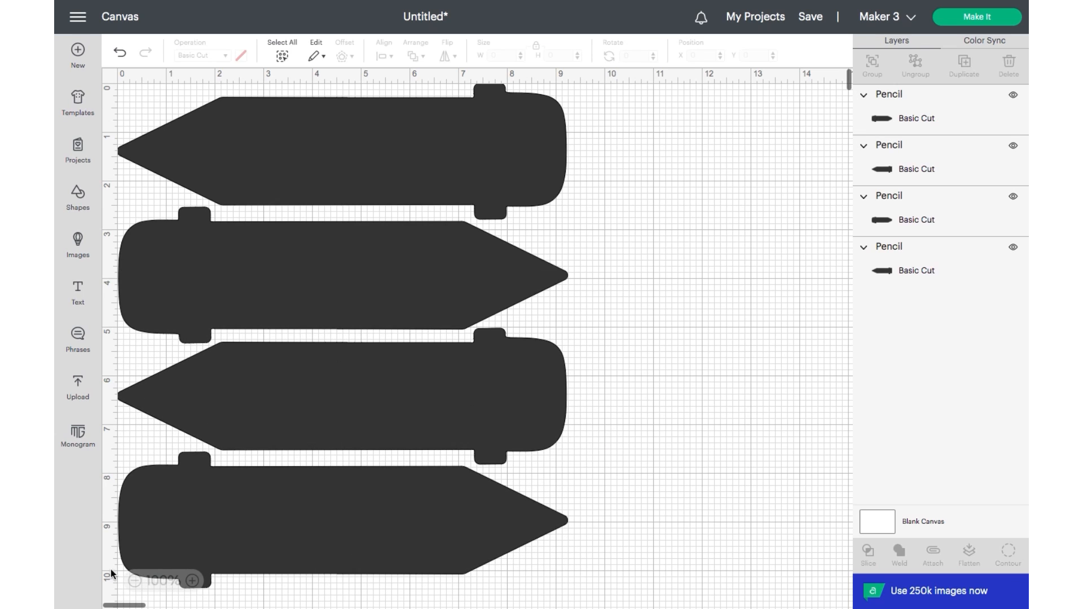
Select all four pencils and attach them together.
left_click(134, 581)
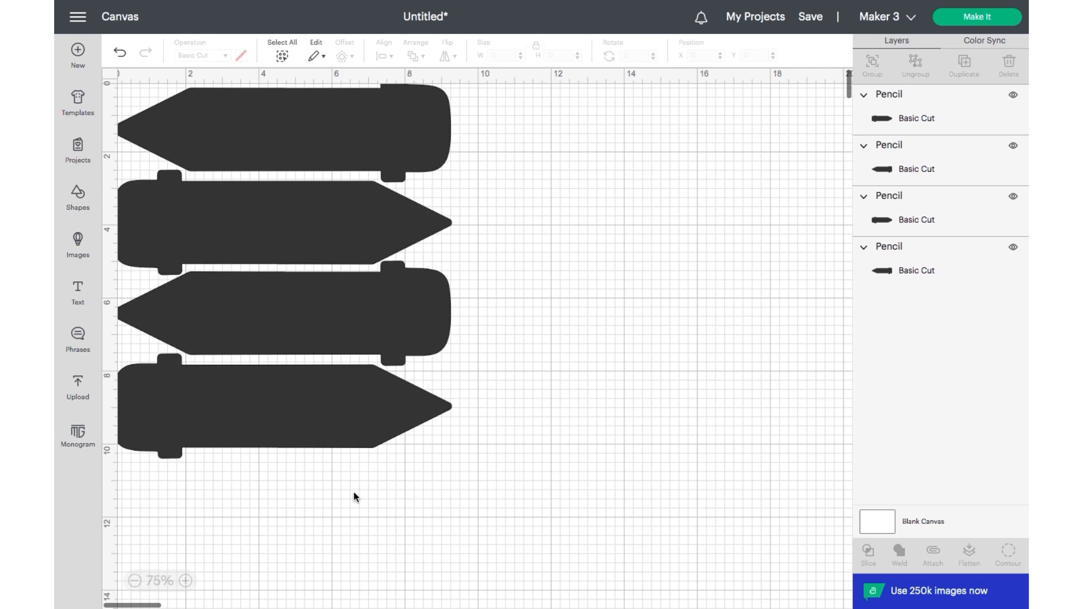
mouse_move(473, 445)
left_mouse_down()
mouse_move(380, 312)
mouse_move(328, 151)
left_mouse_up()
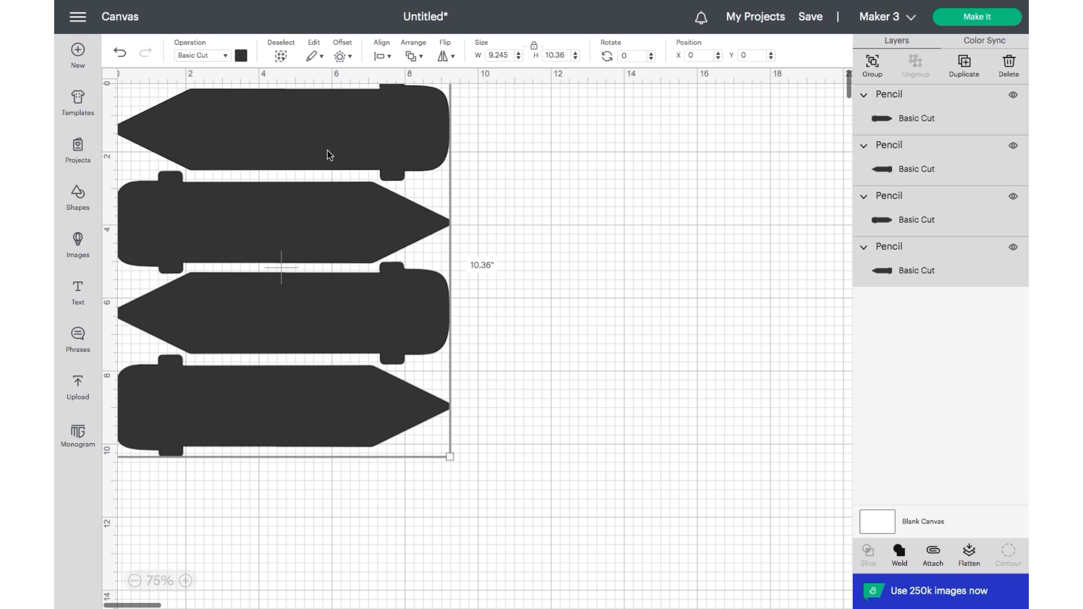
left_click(933, 558)
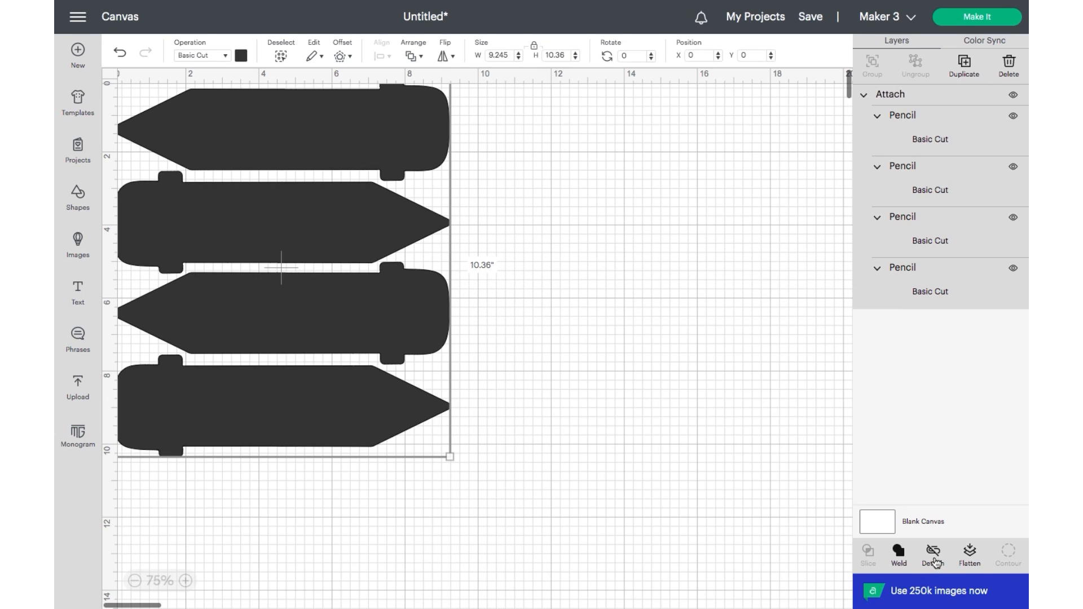
Proceed to cutting and set the base material to Felt, Craft Bonded from the full materials list.
left_click(978, 17)
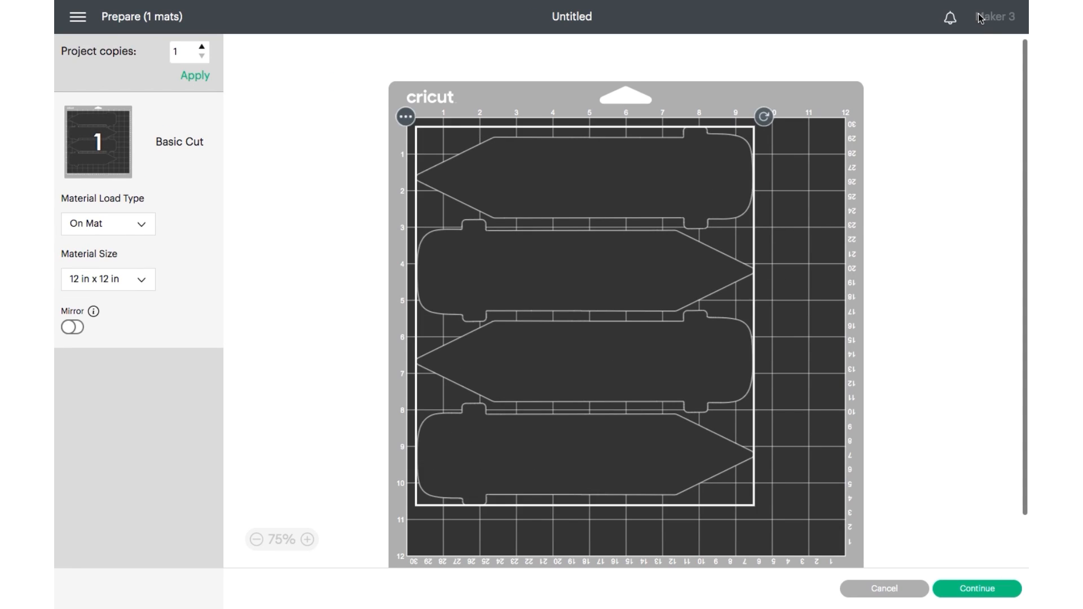
left_click(955, 592)
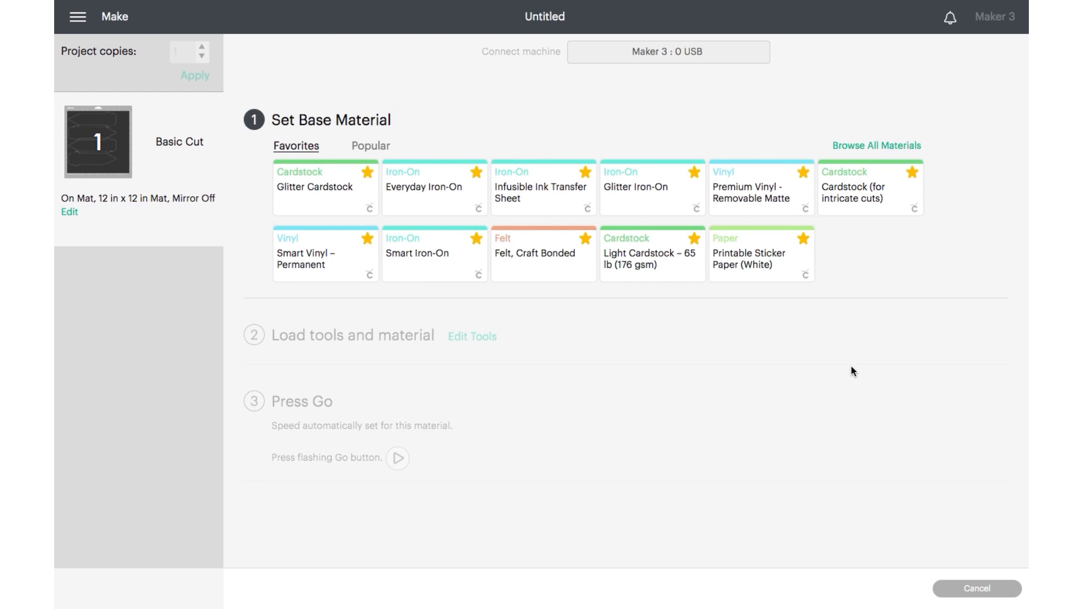
left_click(879, 148)
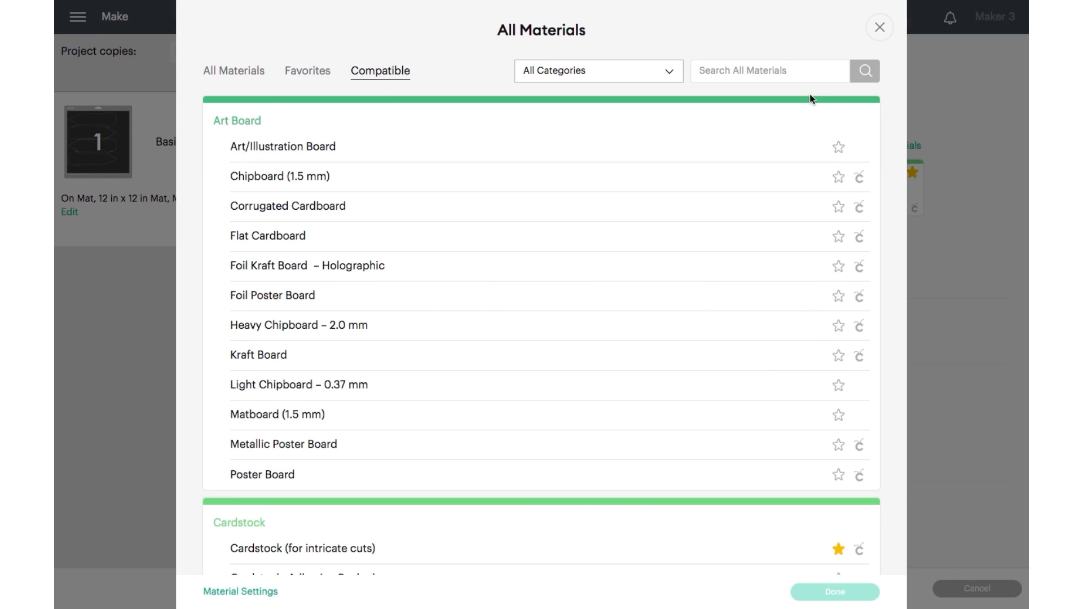
type("felt")
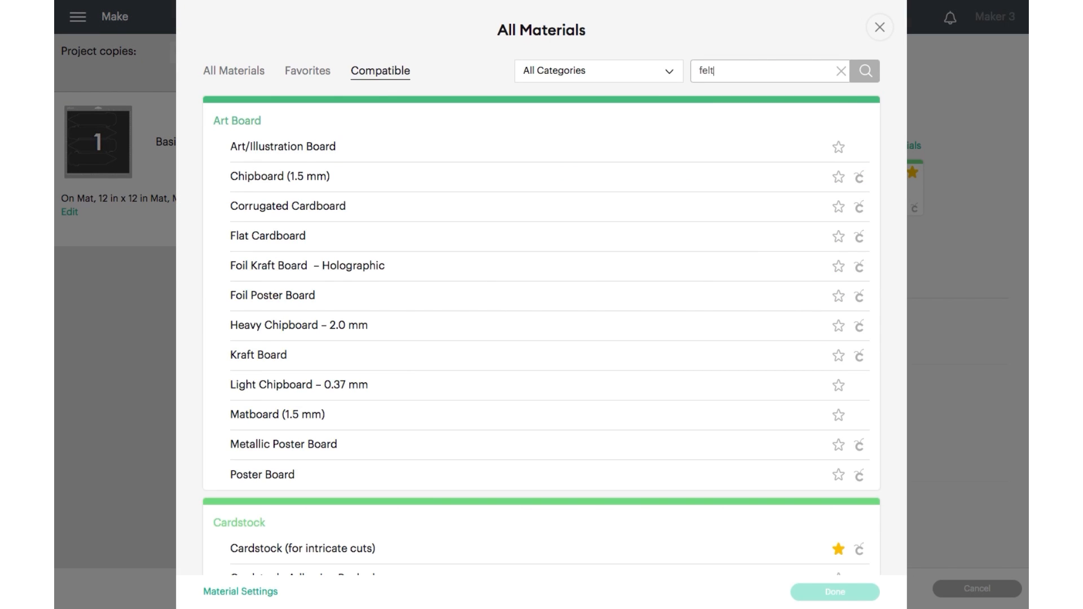
key("Return")
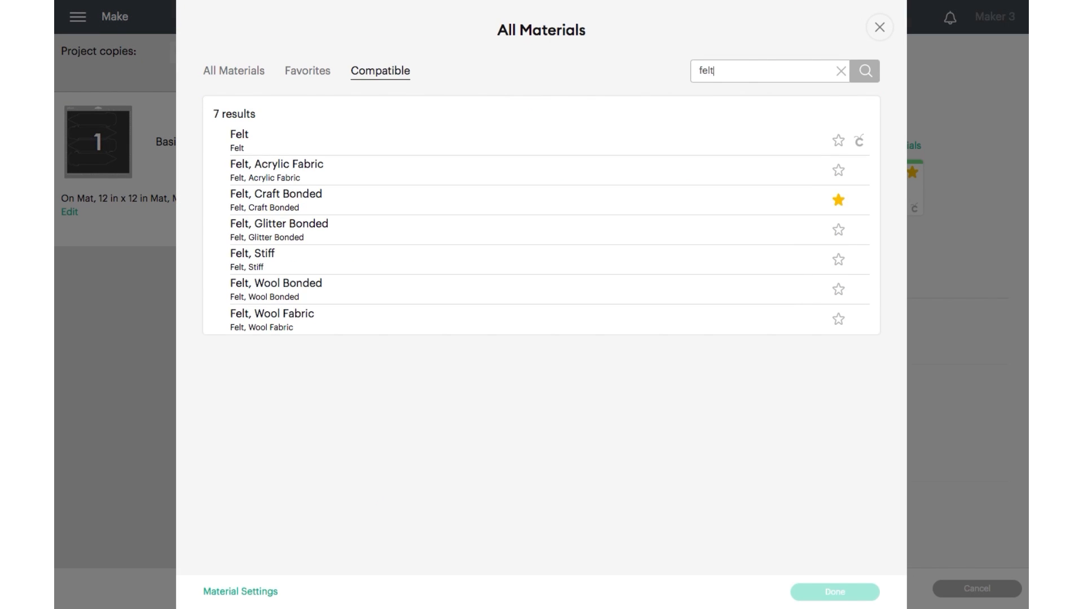
left_click(375, 200)
left_click(814, 592)
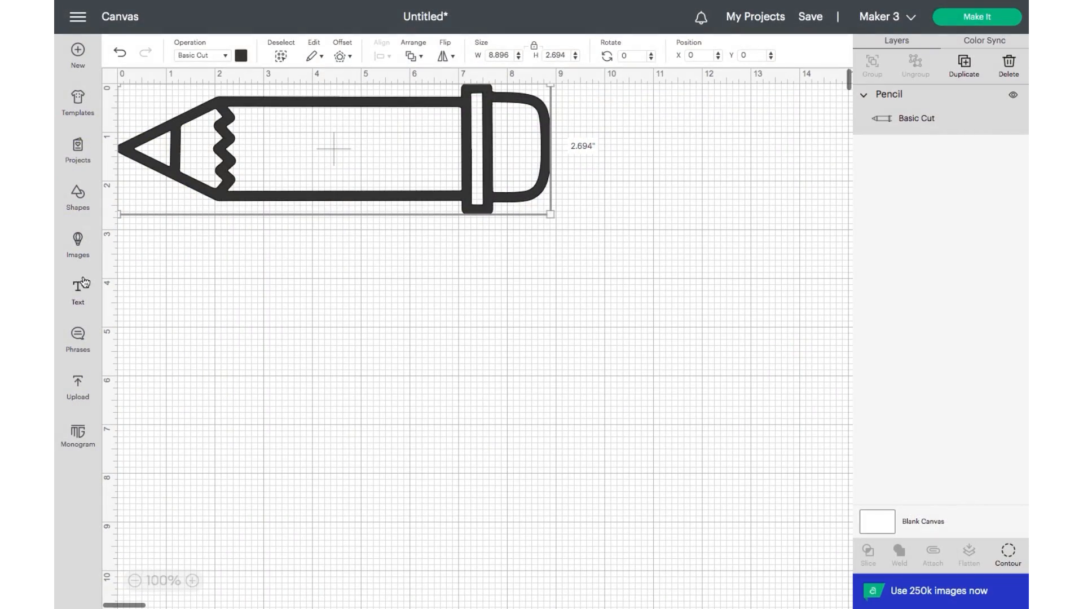
Add a text object containing the child's name.
left_click(79, 286)
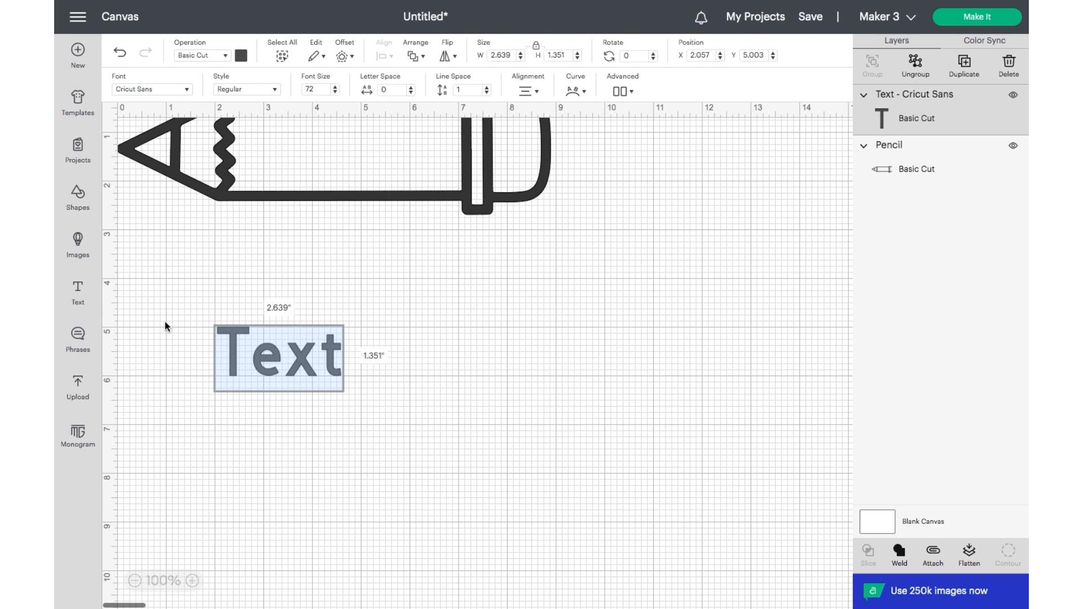
type("Campbell")
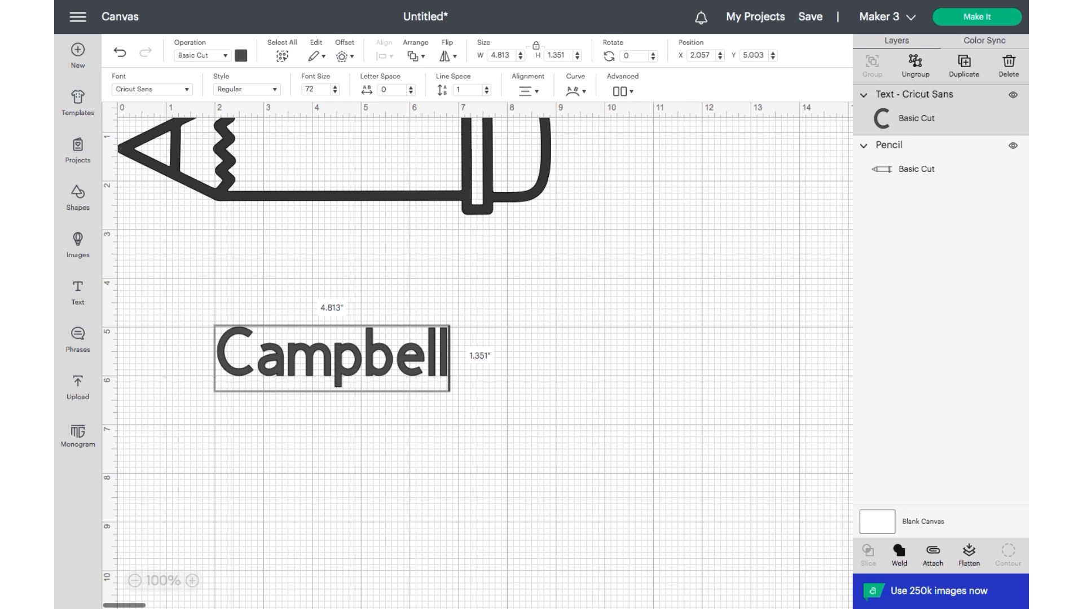
Shrink the name text slightly and move it inside the pencil's body.
left_click(439, 450)
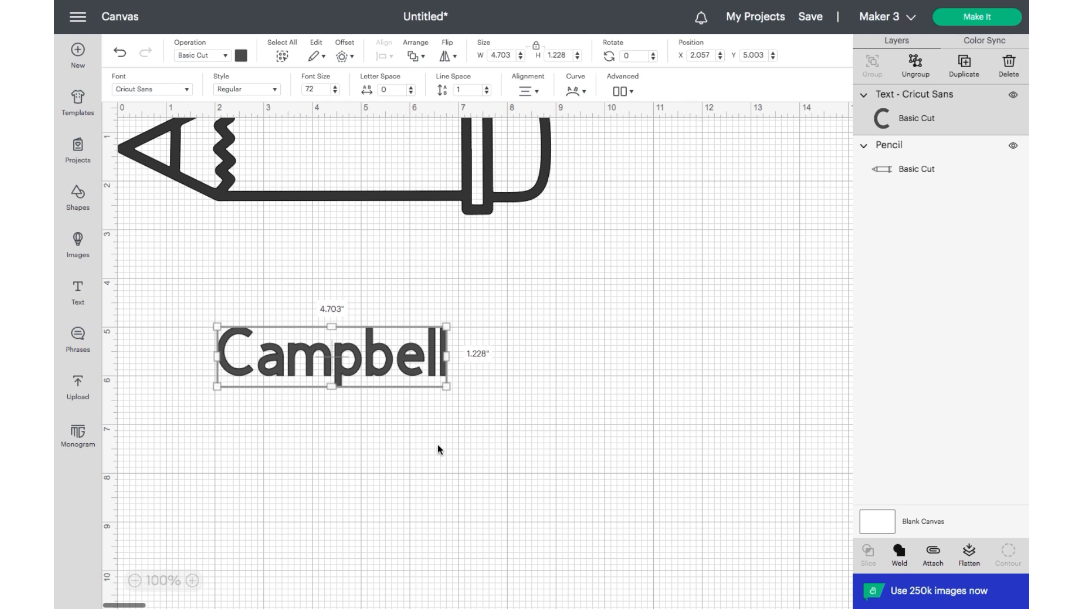
left_click(510, 385)
mouse_move(413, 368)
left_mouse_down()
mouse_move(424, 157)
mouse_move(398, 162)
mouse_move(410, 162)
left_mouse_up()
left_click(428, 283)
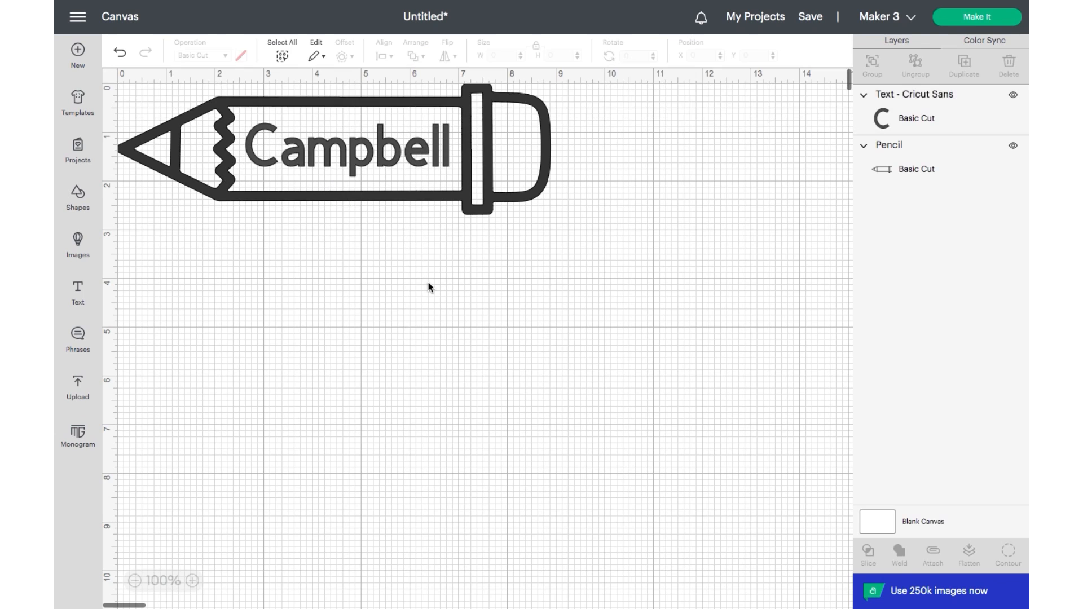
Select the name and the pencil together and attach them.
mouse_move(518, 275)
left_mouse_down()
mouse_move(416, 122)
mouse_move(417, 131)
left_mouse_up()
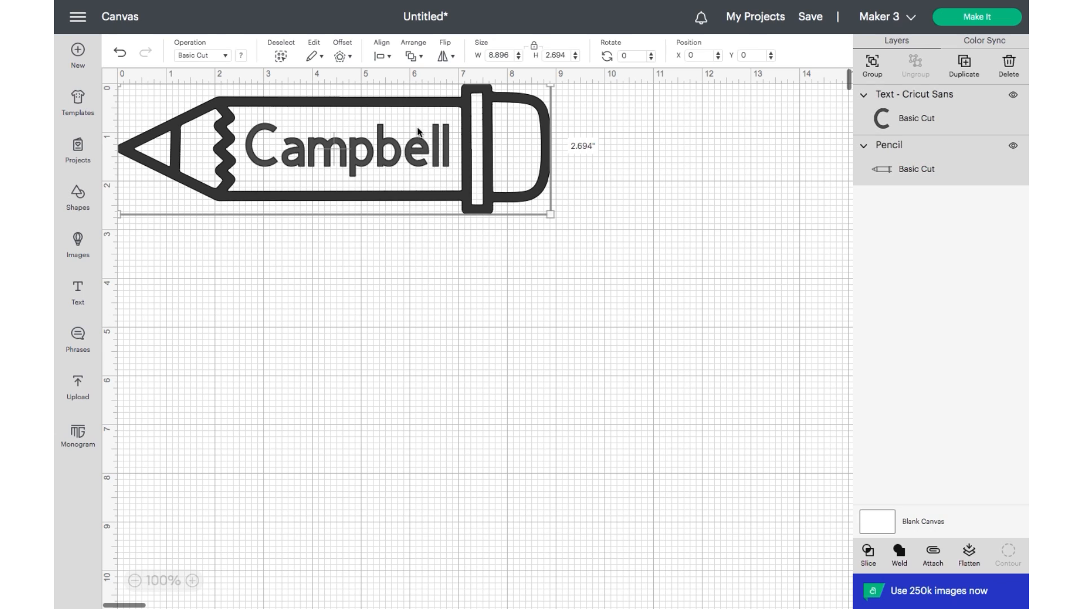
left_click(933, 558)
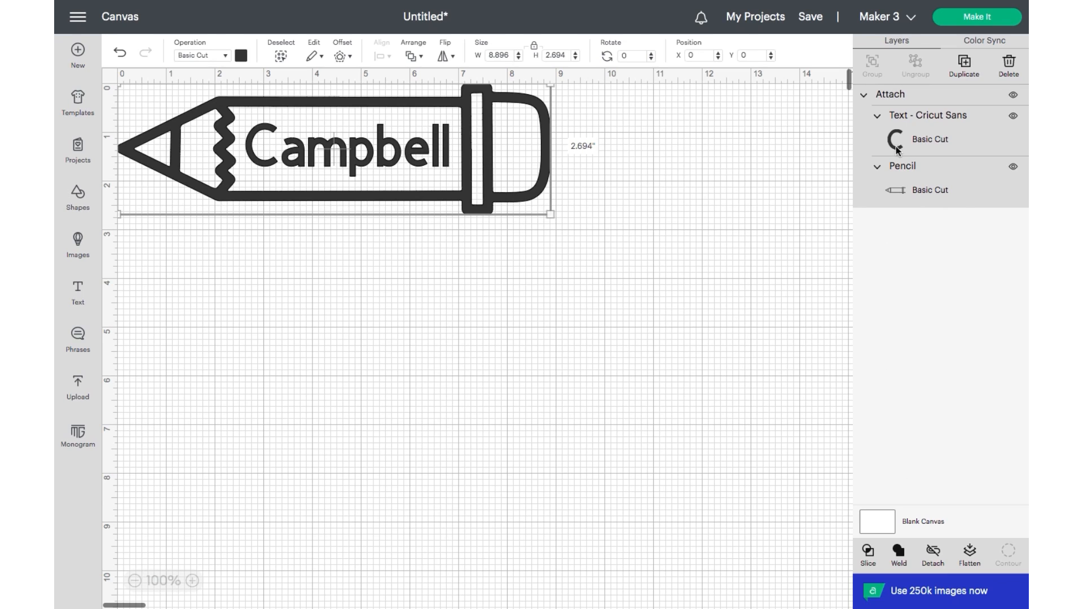
Proceed to cutting with Mirror turned on and set the base material to Everyday Iron-On.
left_click(952, 24)
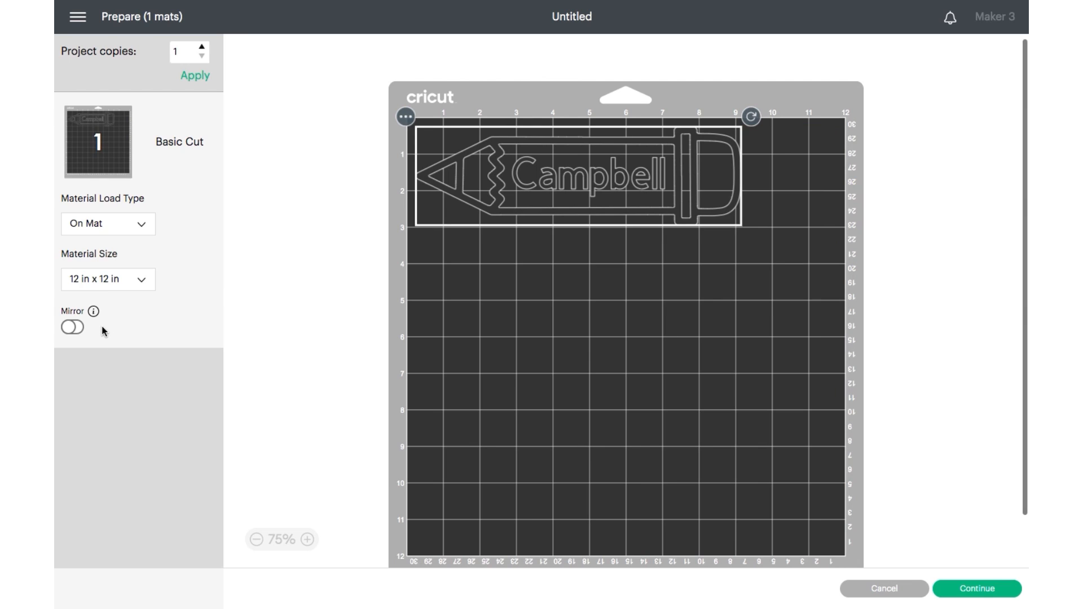
left_click(73, 328)
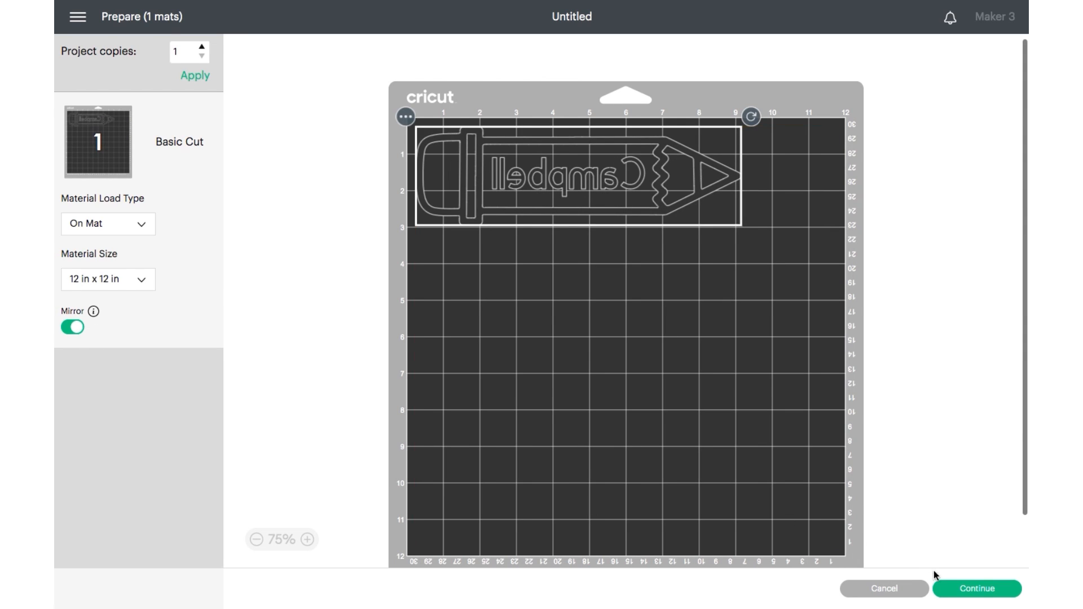
left_click(952, 590)
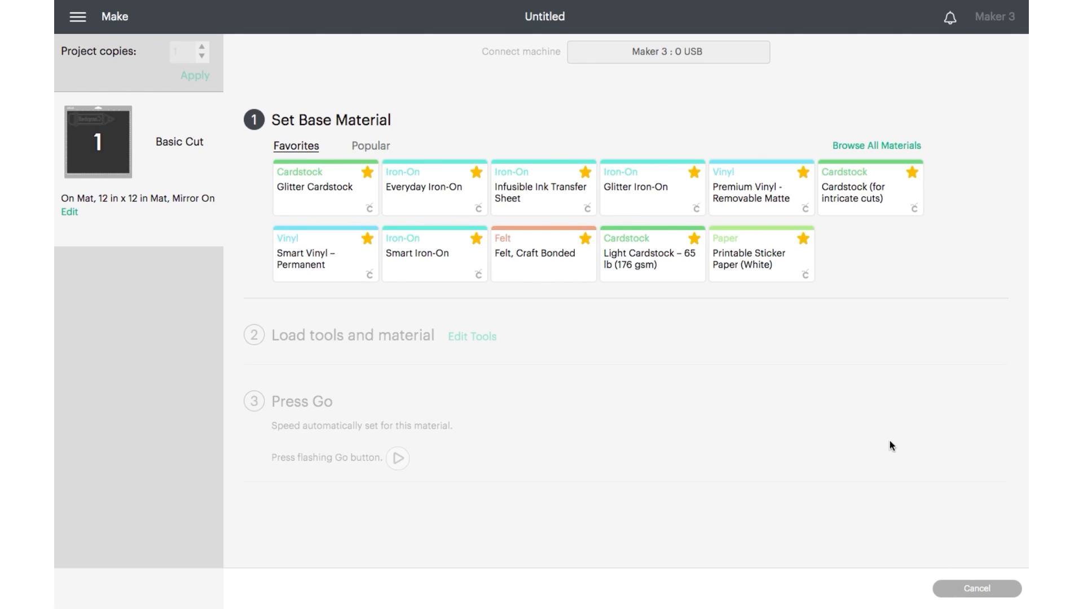
left_click(462, 205)
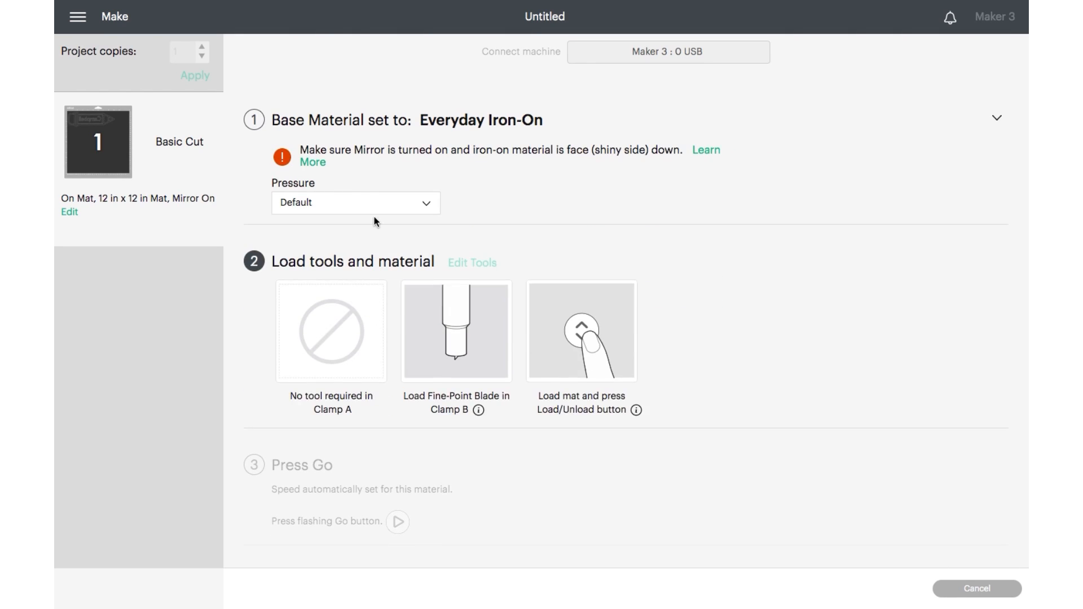